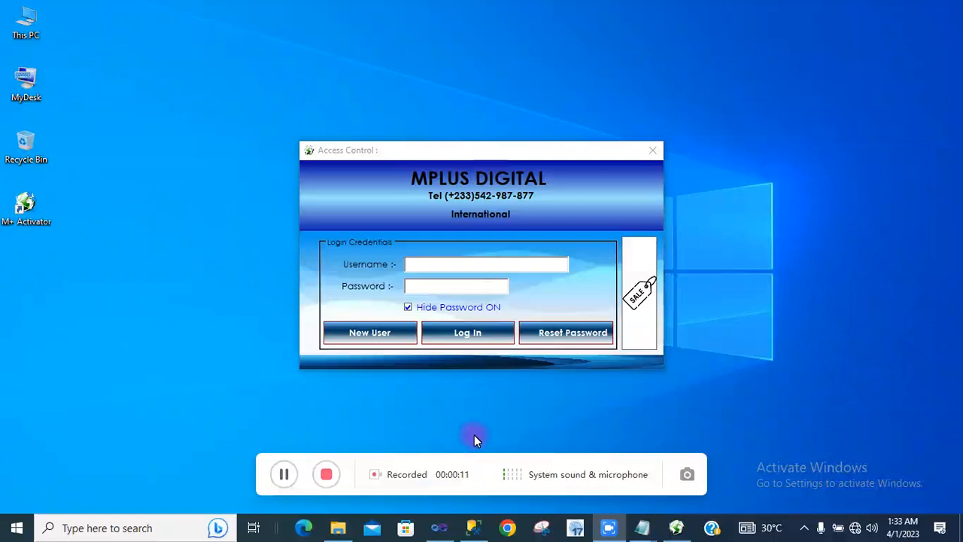
Log in with the account username and password and dismiss the welcome message.
left_click_drag(473, 455, 480, 469)
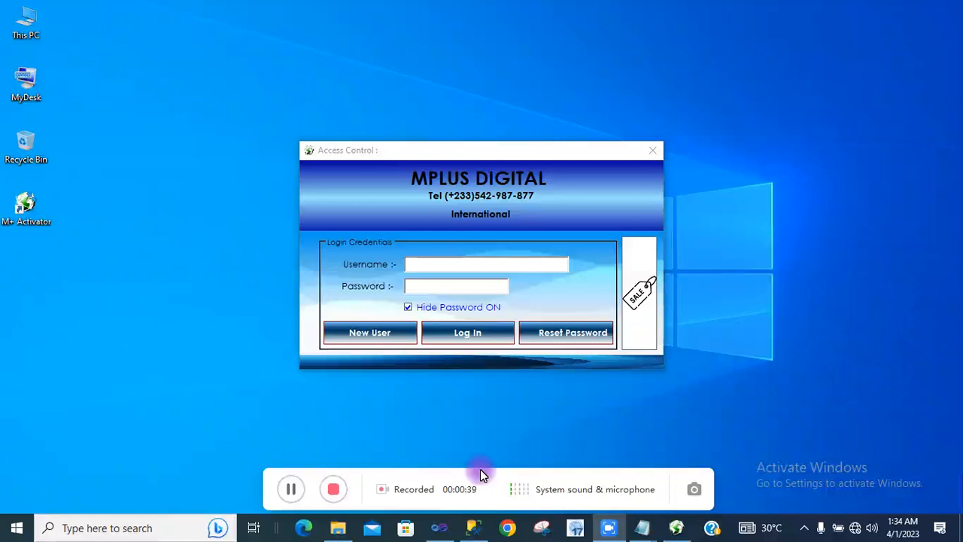
left_click(458, 265)
type("MPLUS")
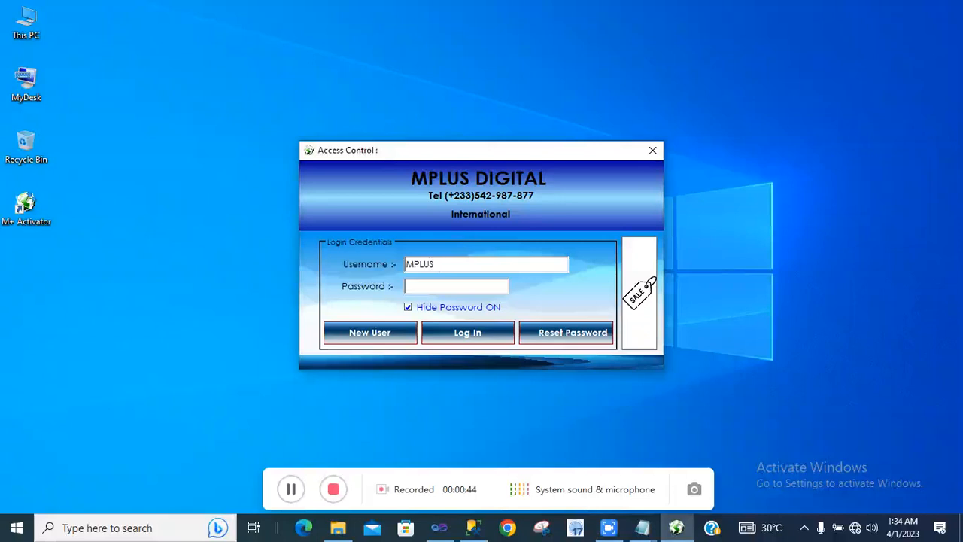
left_click(454, 283)
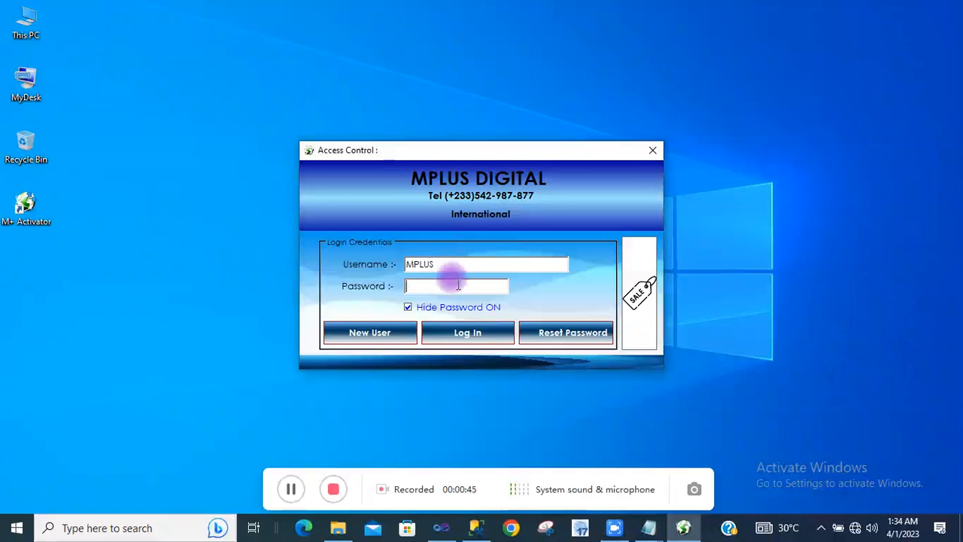
type("******")
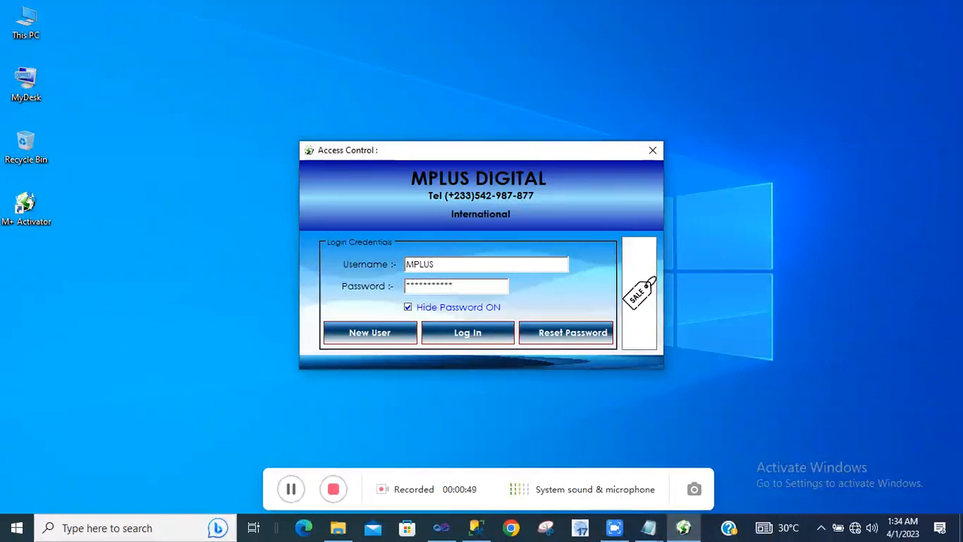
left_click(467, 331)
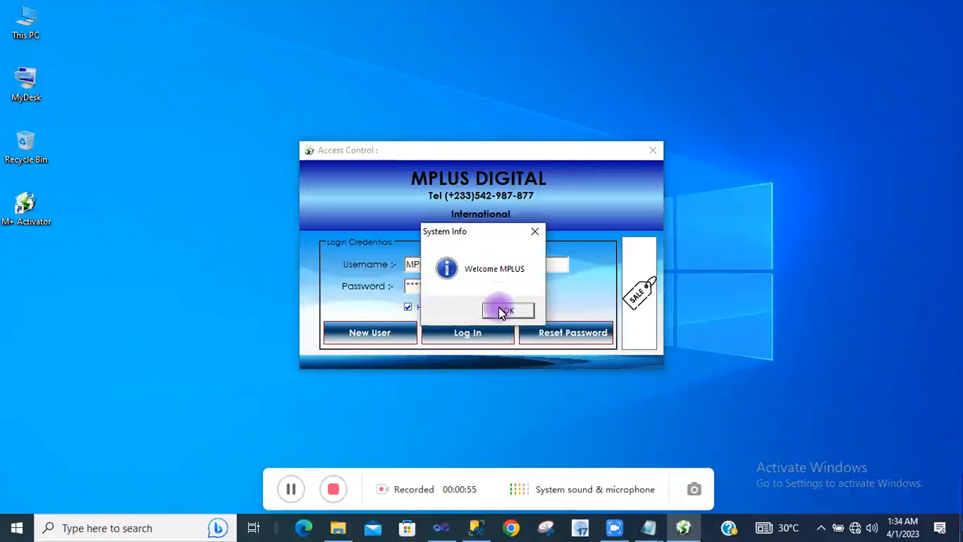
left_click(501, 312)
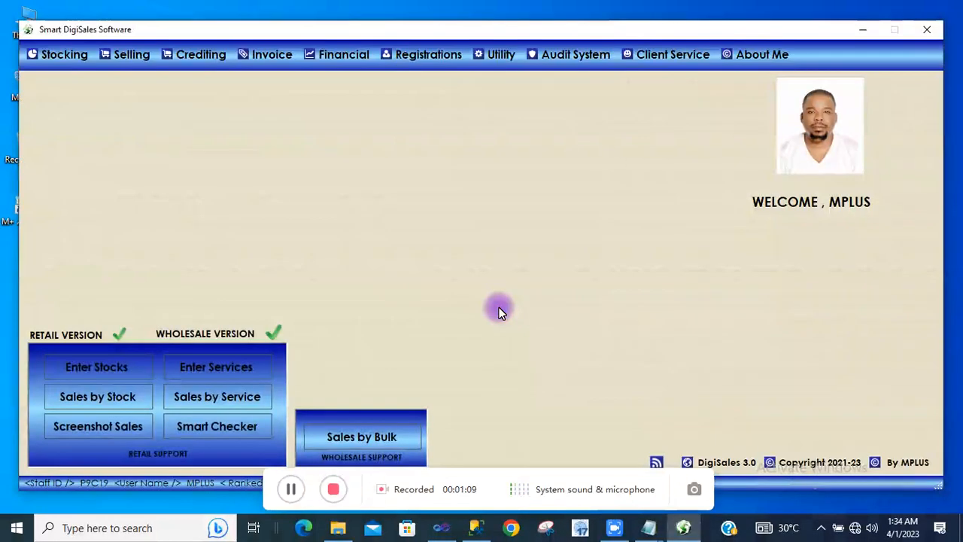
Let the main dashboard with the Stocking, Selling and Crediting modules finish loading.
left_click_drag(469, 466, 474, 504)
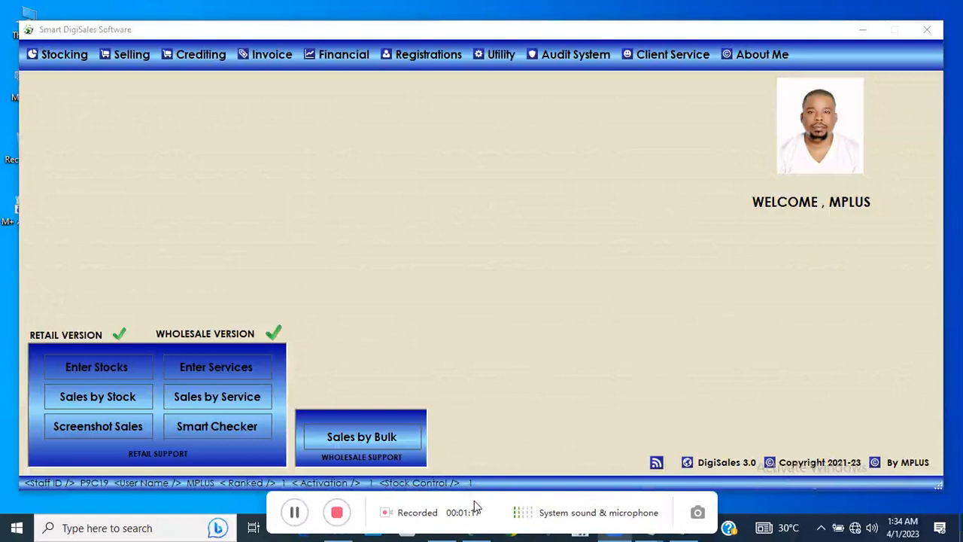
left_click(475, 506)
left_click(474, 501)
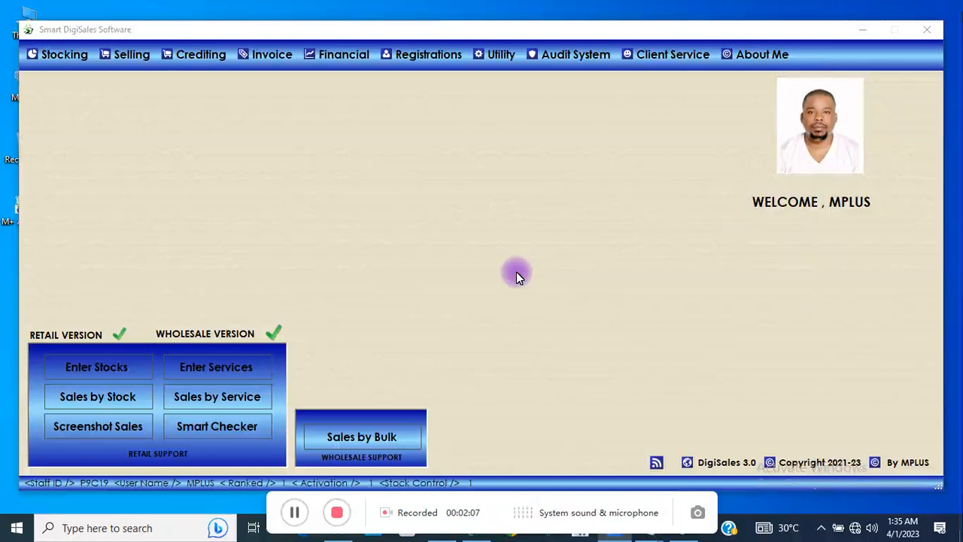
Open the New Direct Credit form via Crediting > Credit Payment System > Direct-Credit.
left_click(187, 54)
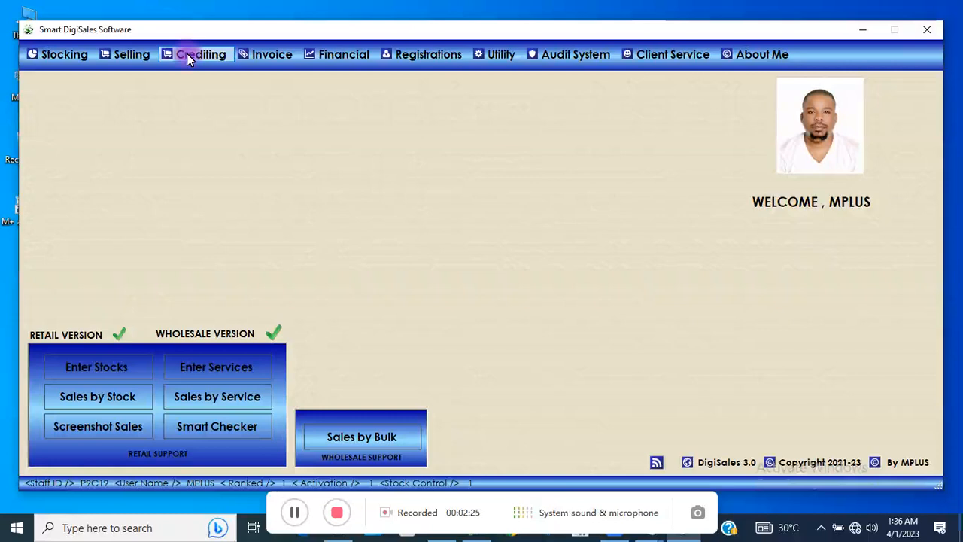
left_click(187, 54)
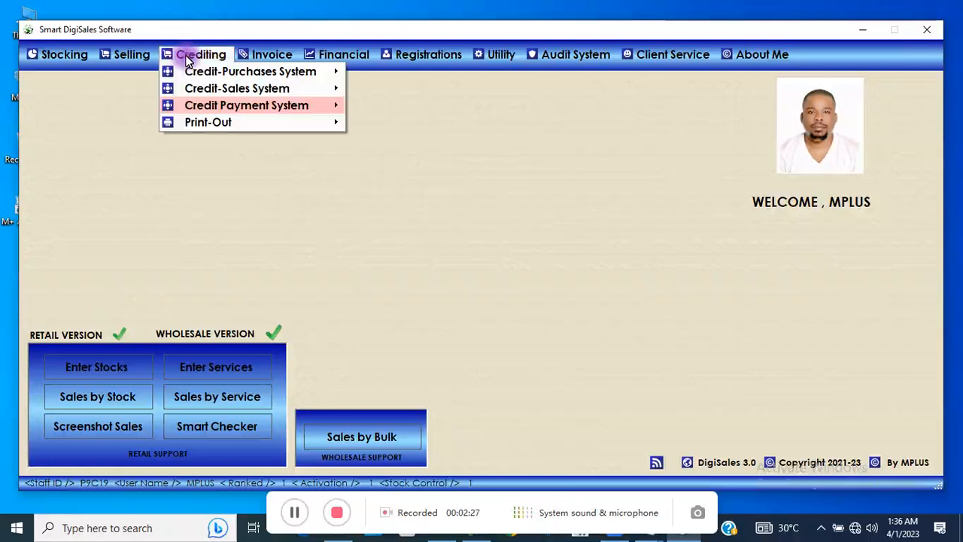
mouse_move(258, 104)
mouse_move(362, 116)
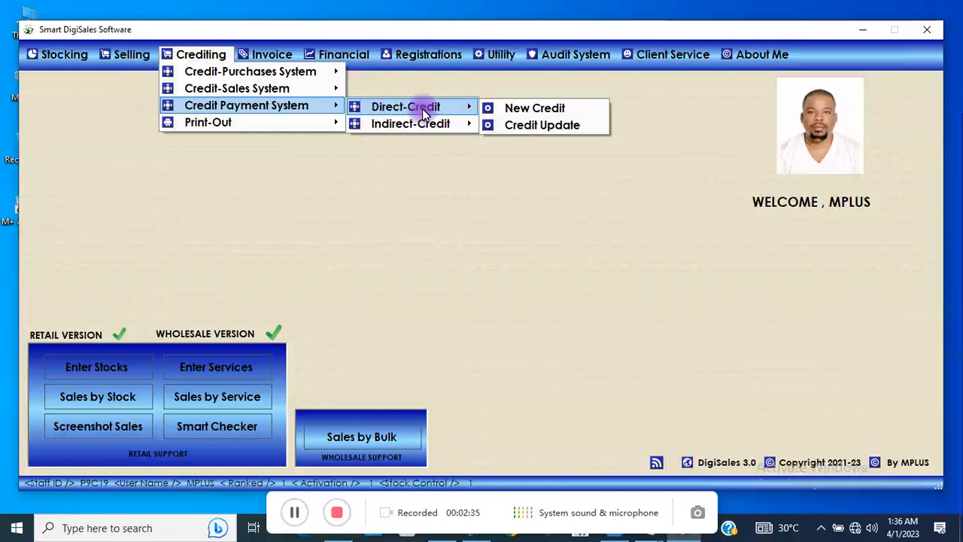
left_click(509, 110)
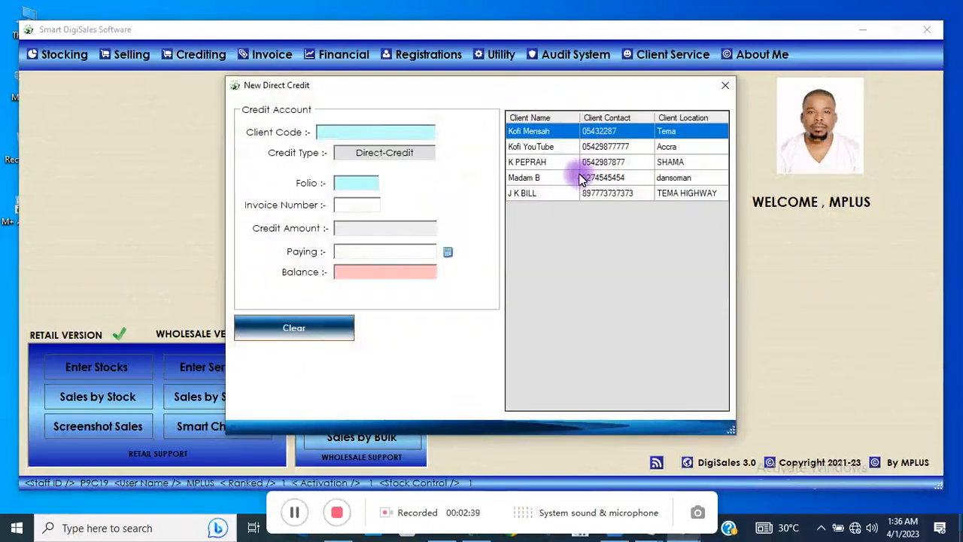
Select the fourth client, enter credit amount 100 and paying 50, and calculate the balance.
left_click(570, 177)
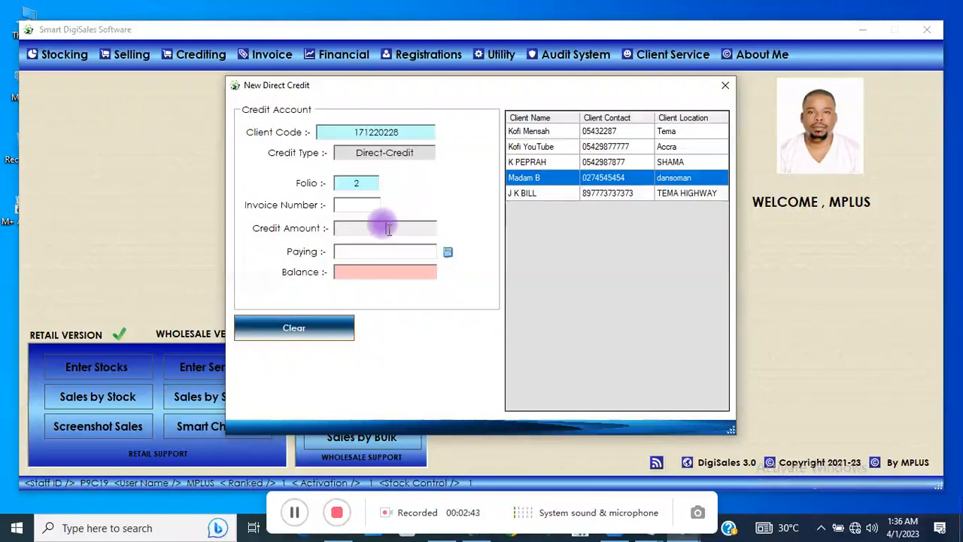
left_click(389, 229)
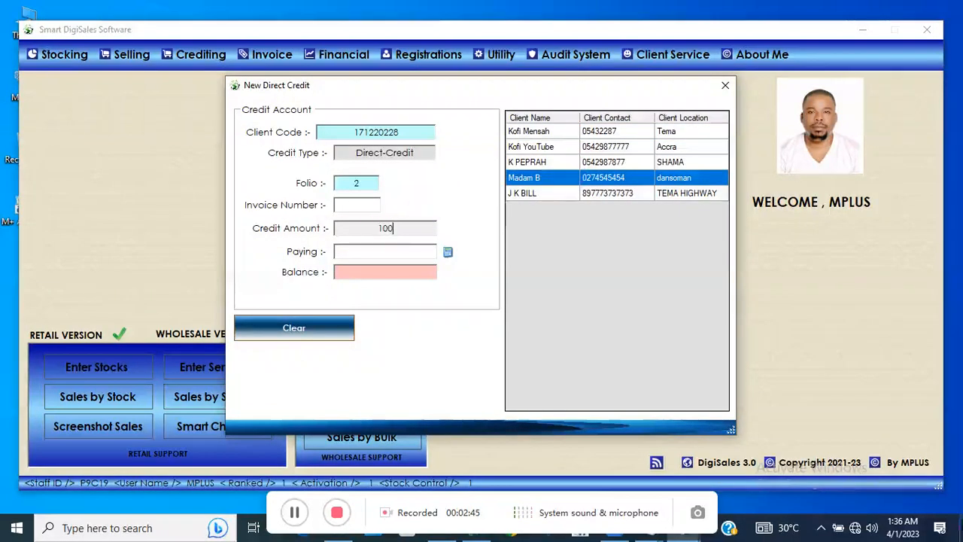
left_click(384, 250)
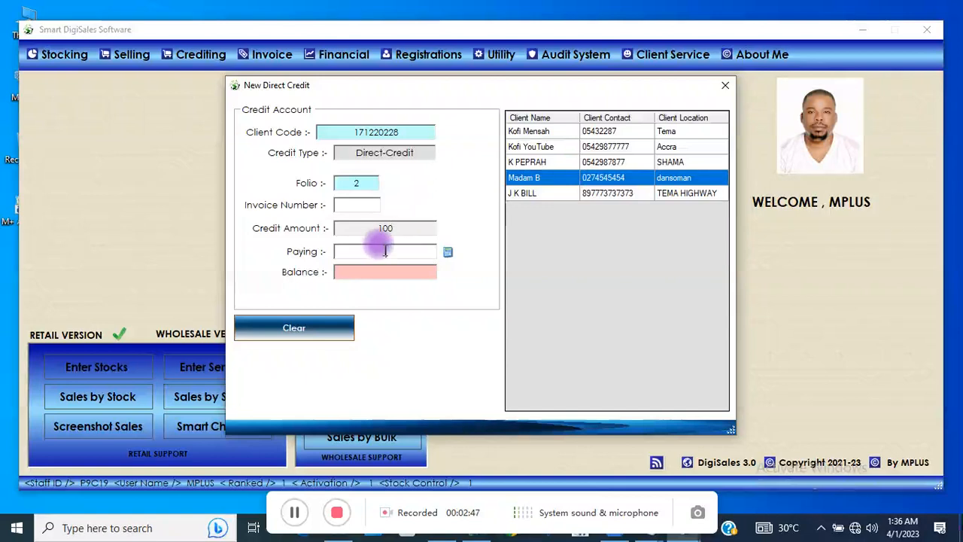
type("50")
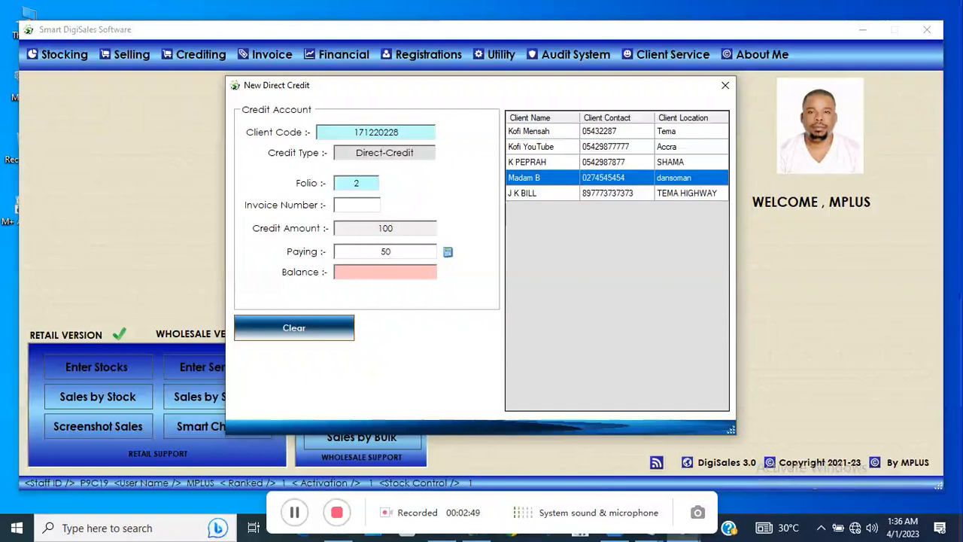
left_click(447, 251)
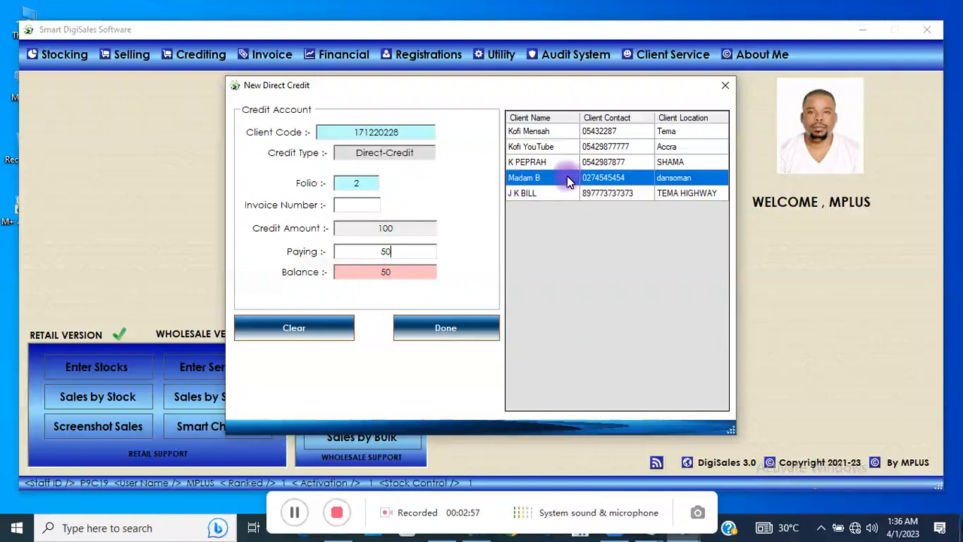
Attempt to save the credit, dismissing the invalid-entry warnings about the missing invoice number.
left_click(427, 336)
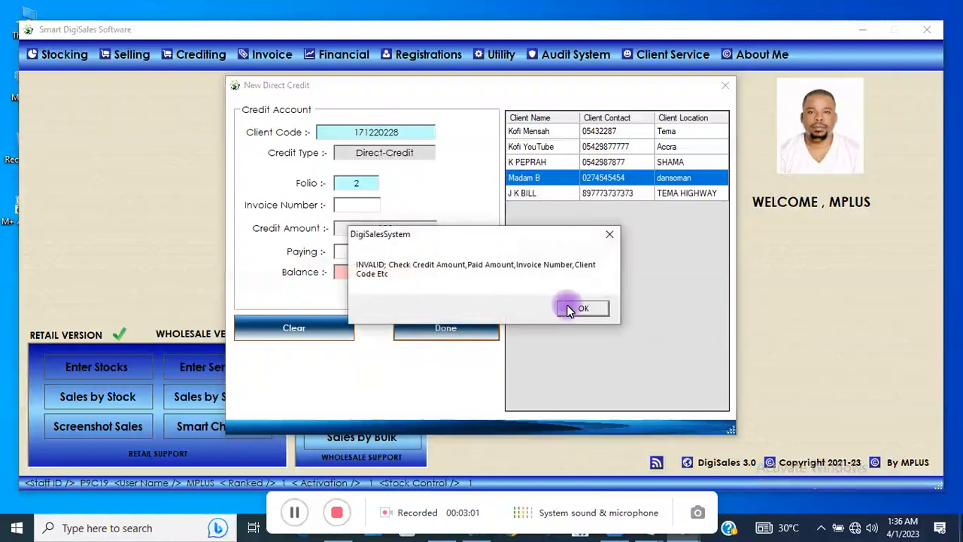
left_click(573, 308)
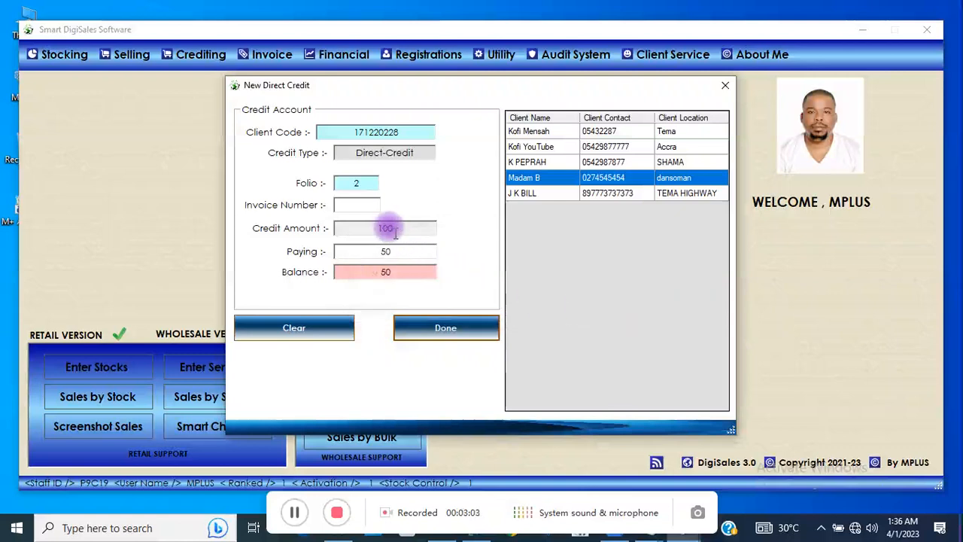
left_click(364, 202)
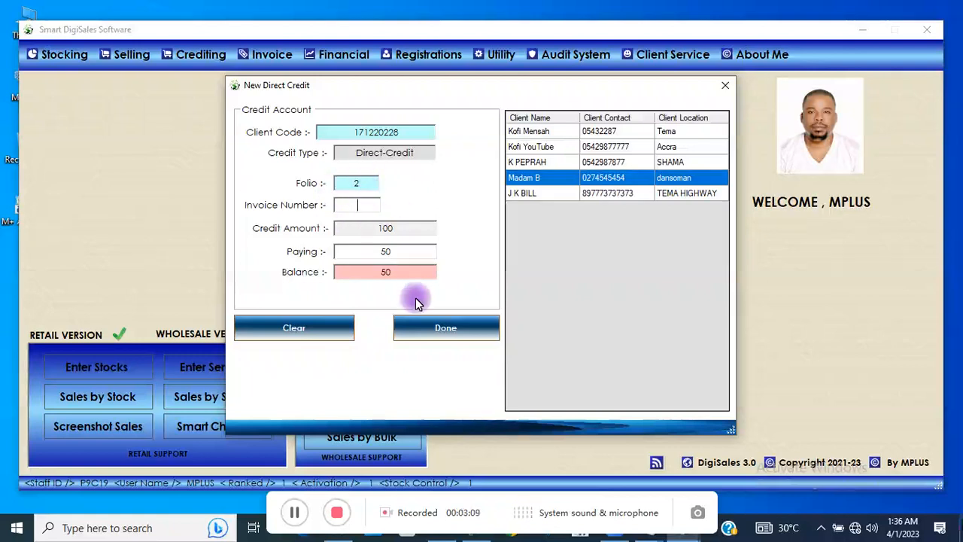
left_click(426, 329)
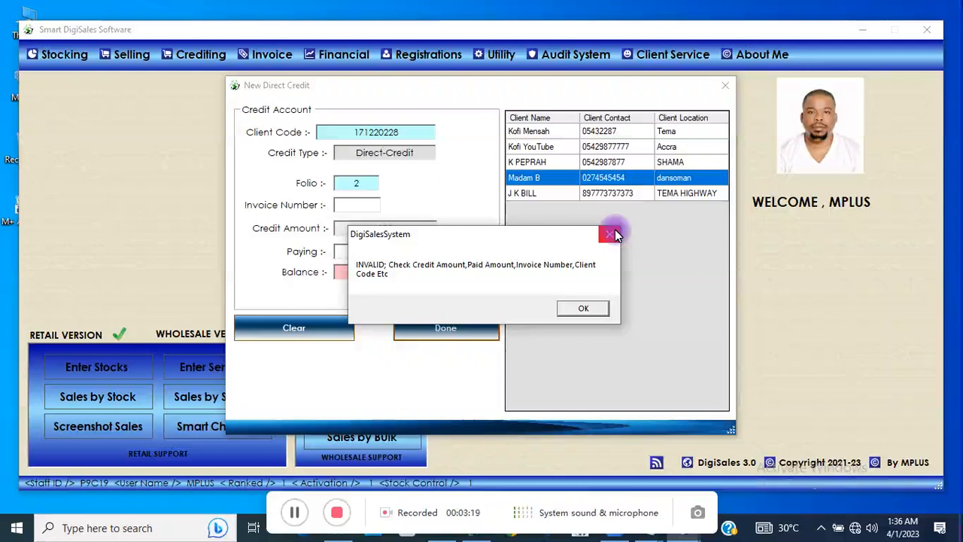
left_click(611, 234)
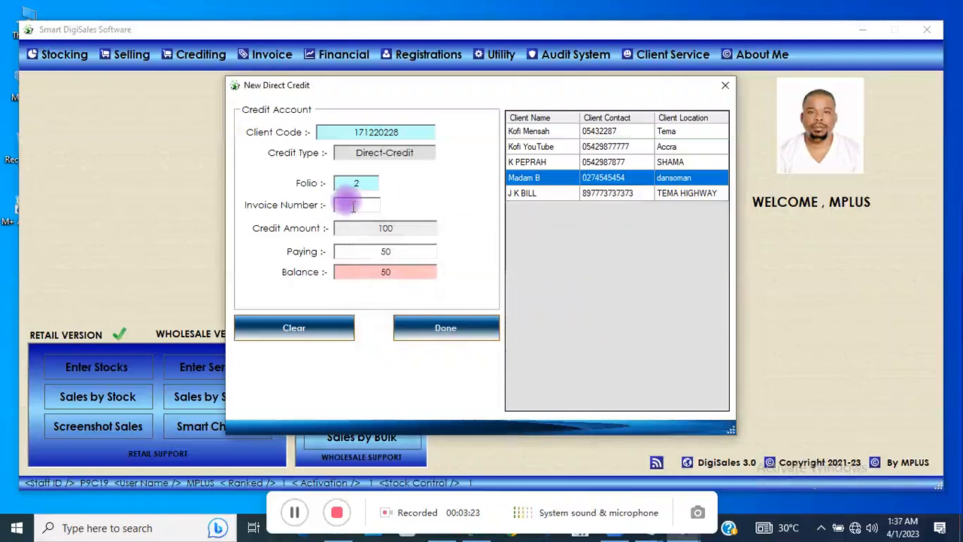
Enter invoice number 98 and create the Direct-Credit account, acknowledging the confirmation.
type("96")
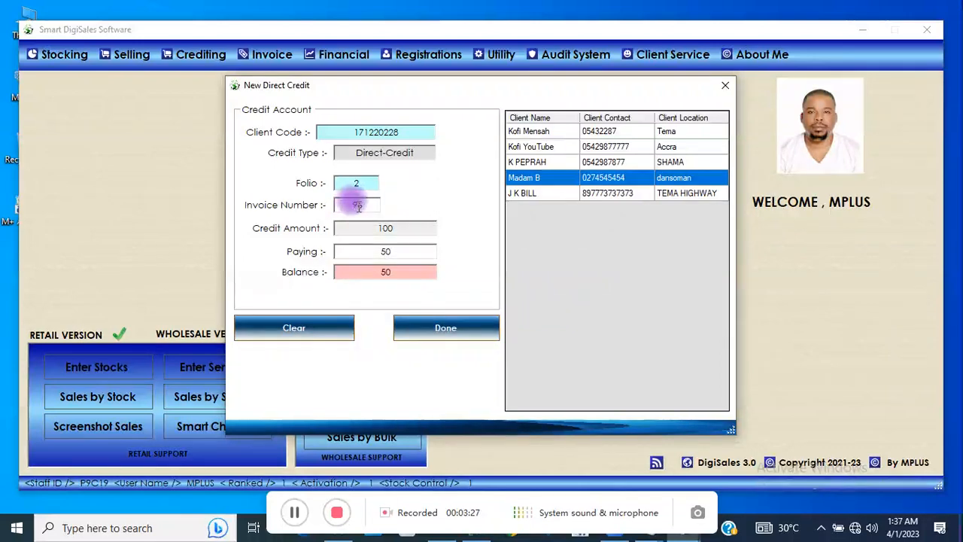
left_click(436, 322)
key("BackSpace")
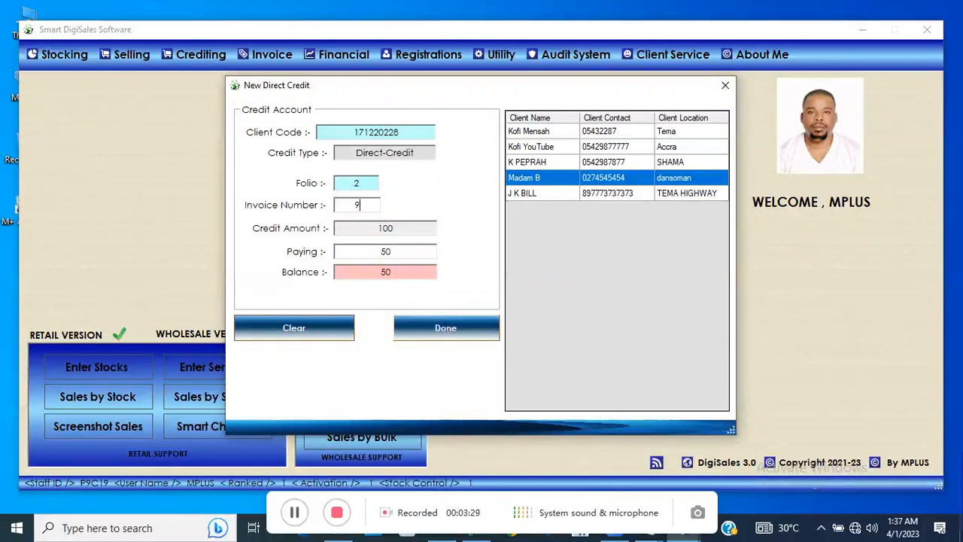
type("8")
left_click(444, 324)
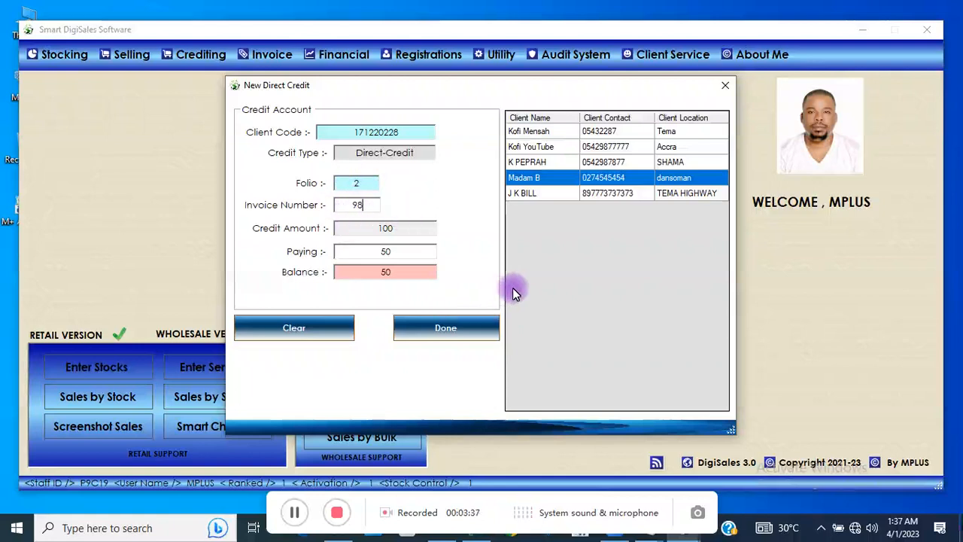
left_click(459, 327)
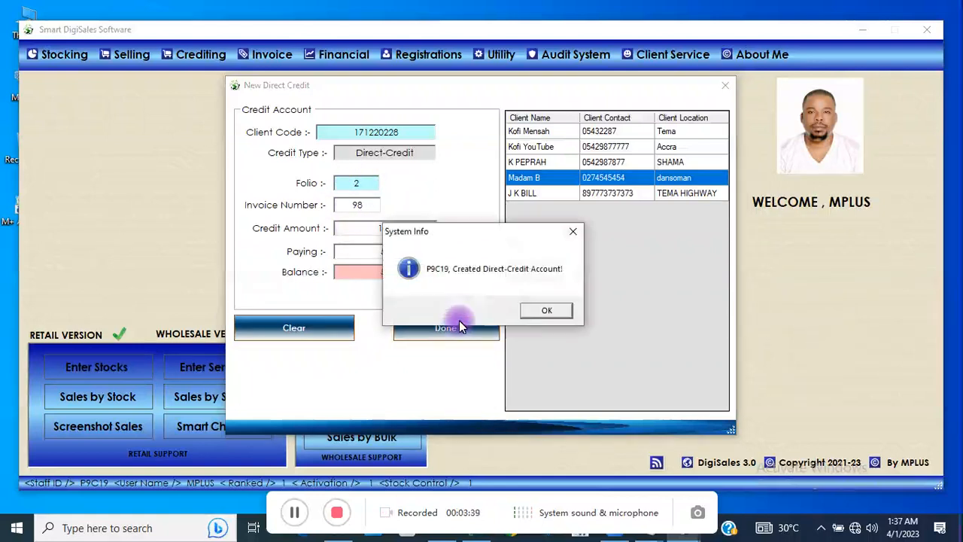
left_click(546, 314)
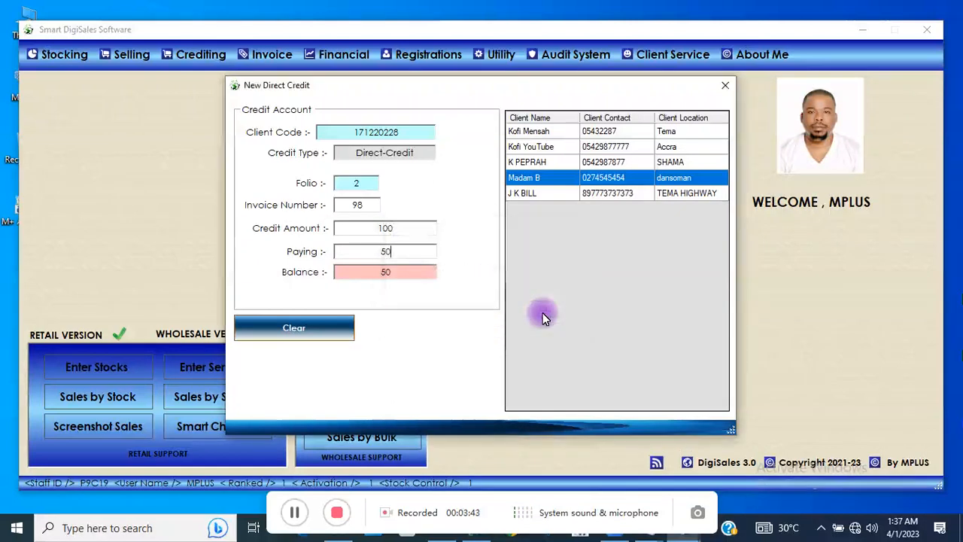
Close New Direct Credit and load receipt 98's account in the Direct-Credit Credit Update form.
left_click(726, 87)
left_click(201, 59)
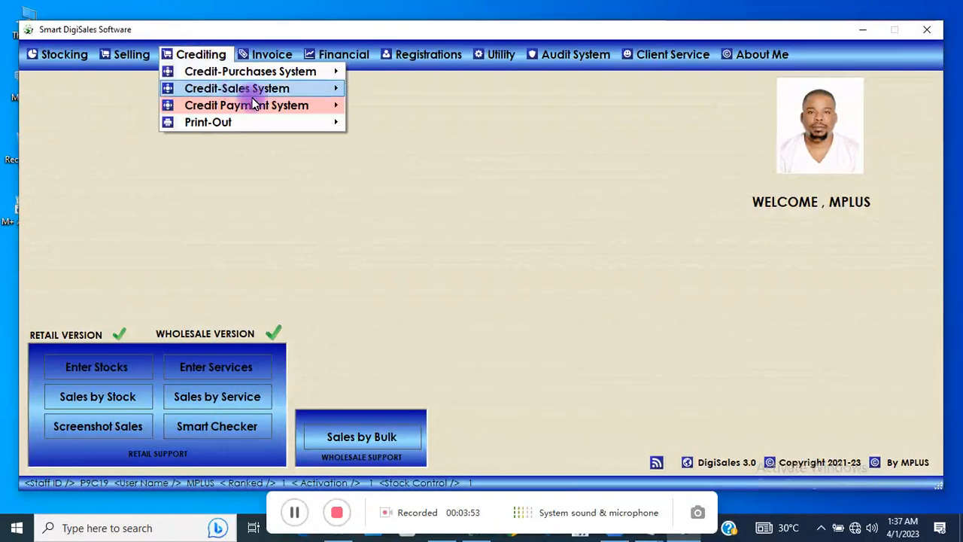
mouse_move(276, 103)
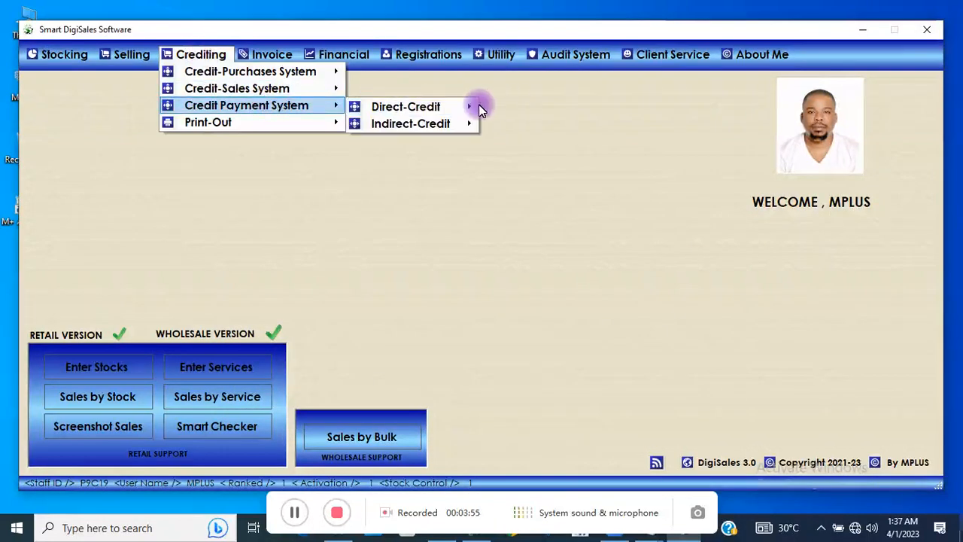
mouse_move(473, 106)
left_click(512, 122)
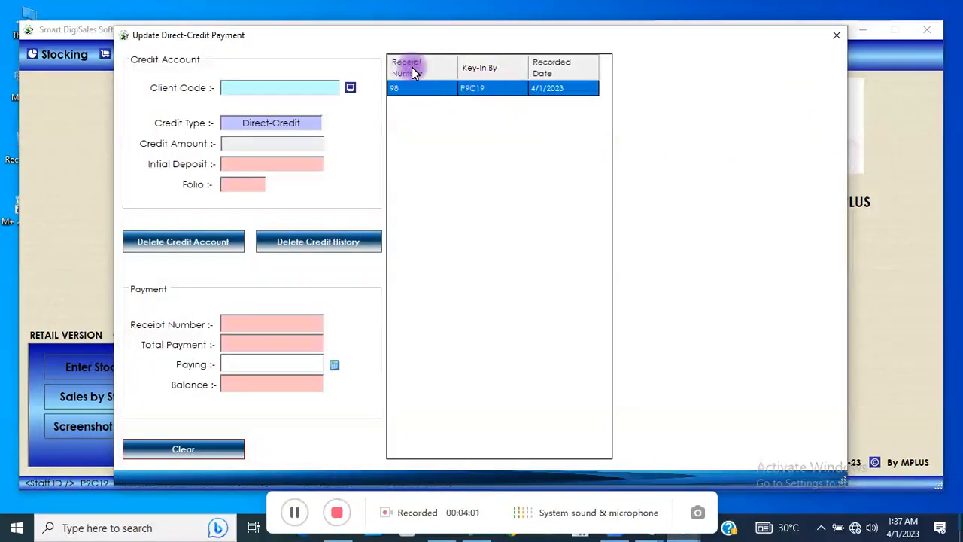
left_click(425, 96)
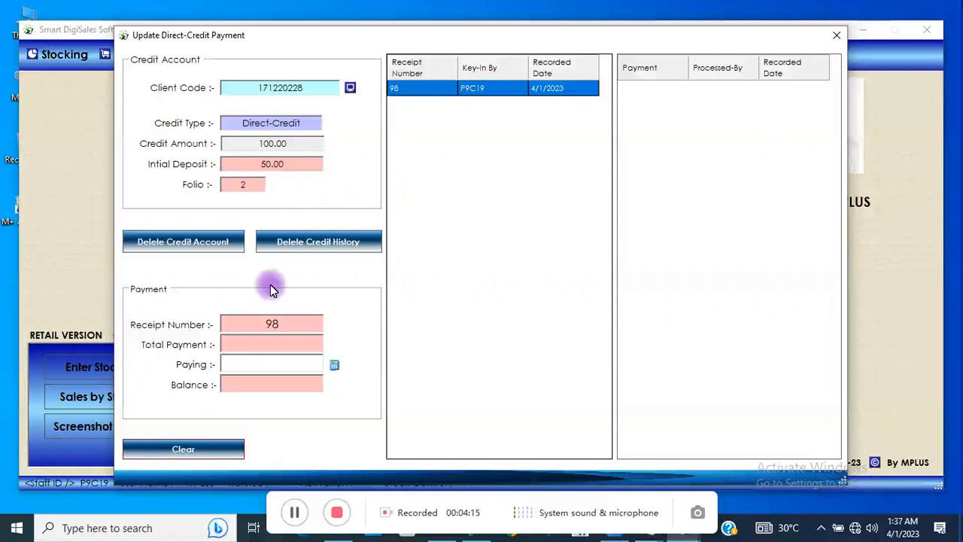
Record a 20 payment on receipt 98, leaving balance 30.00, and show it in history.
left_click(273, 364)
type("20")
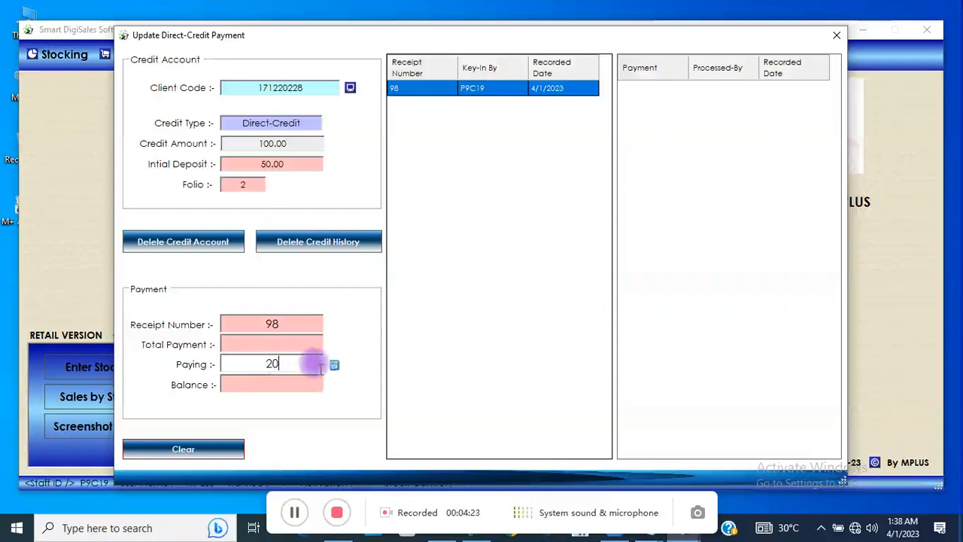
left_click(334, 366)
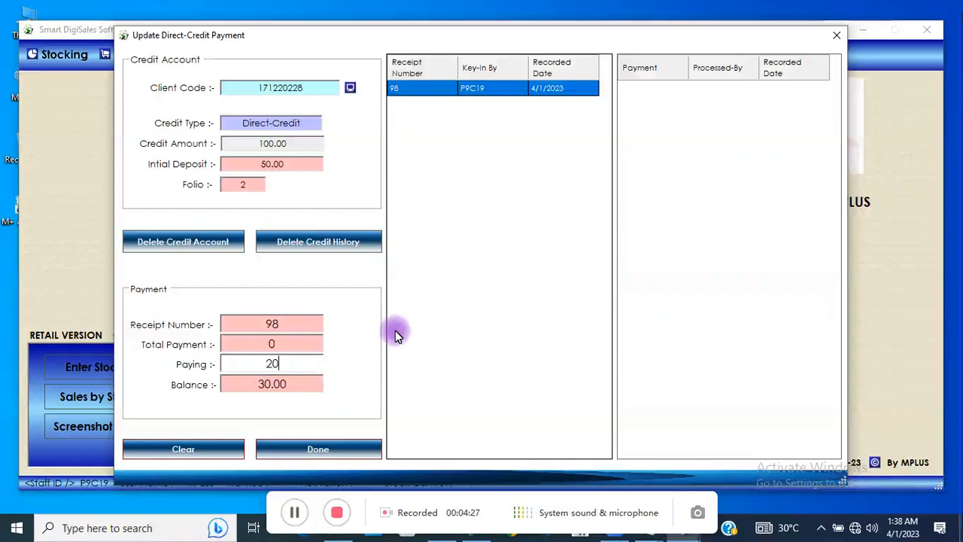
left_click(337, 450)
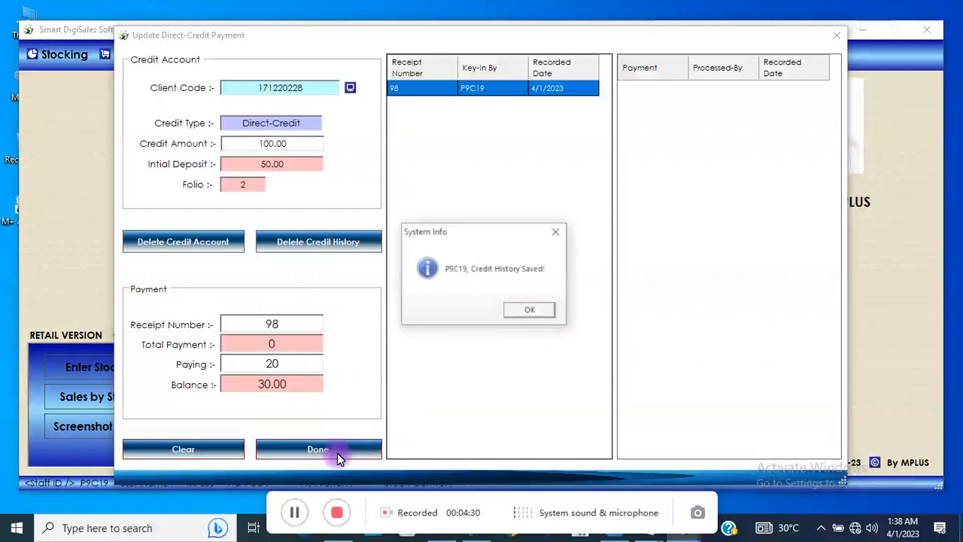
left_click(534, 311)
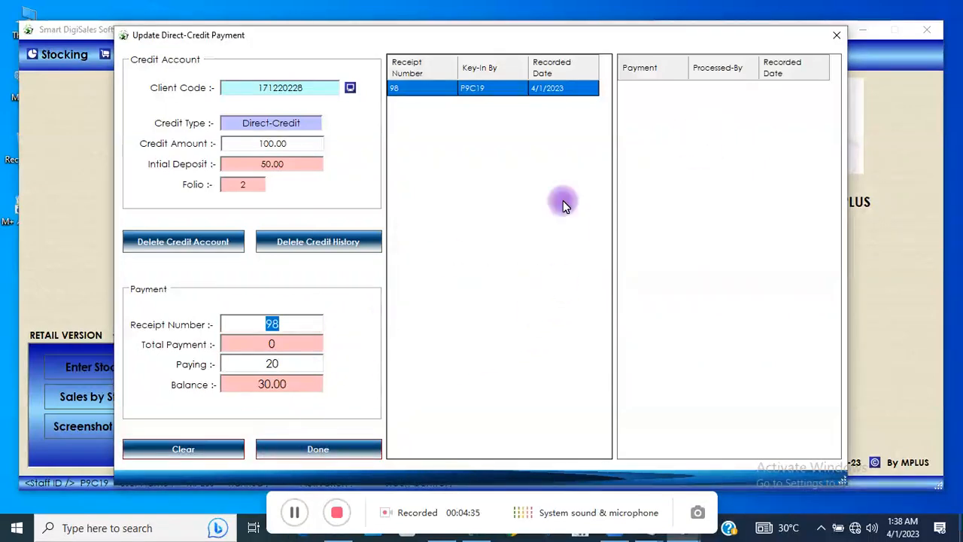
left_click(456, 89)
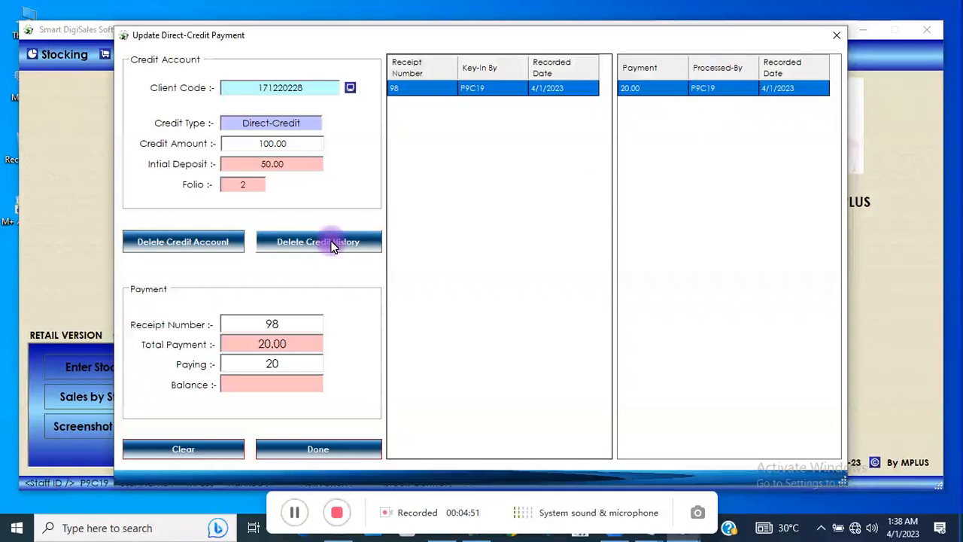
Clear the Update Direct-Credit Payment form and close the window.
left_click(193, 450)
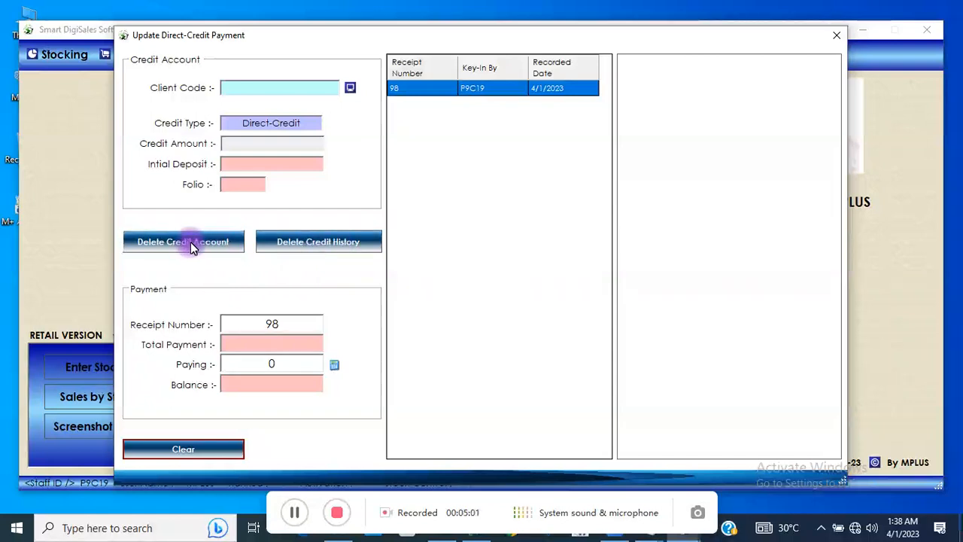
left_click(836, 37)
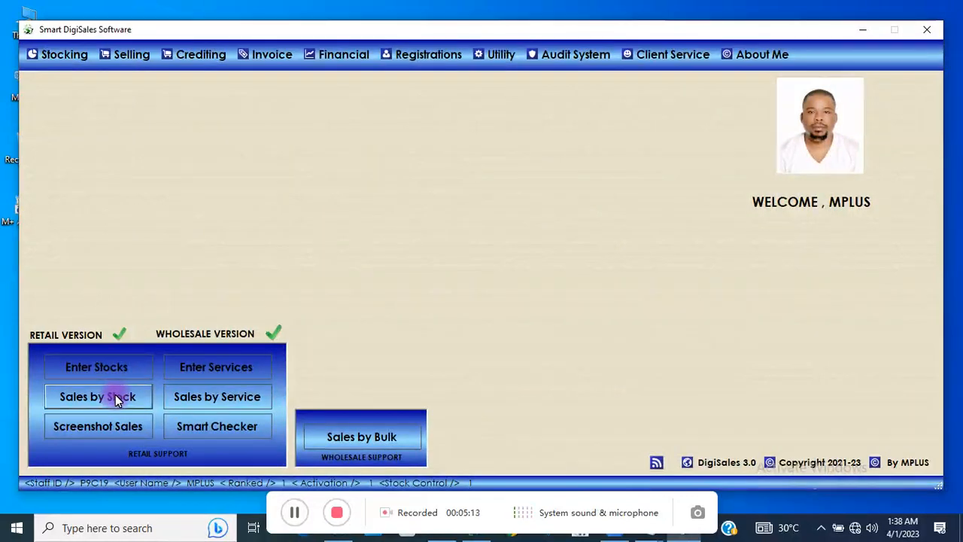
left_click(116, 399)
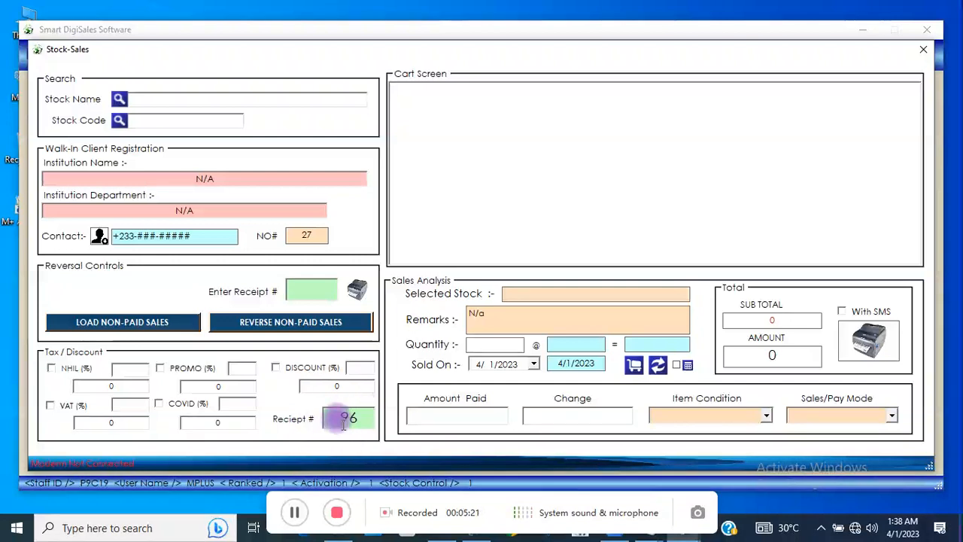
left_click(890, 419)
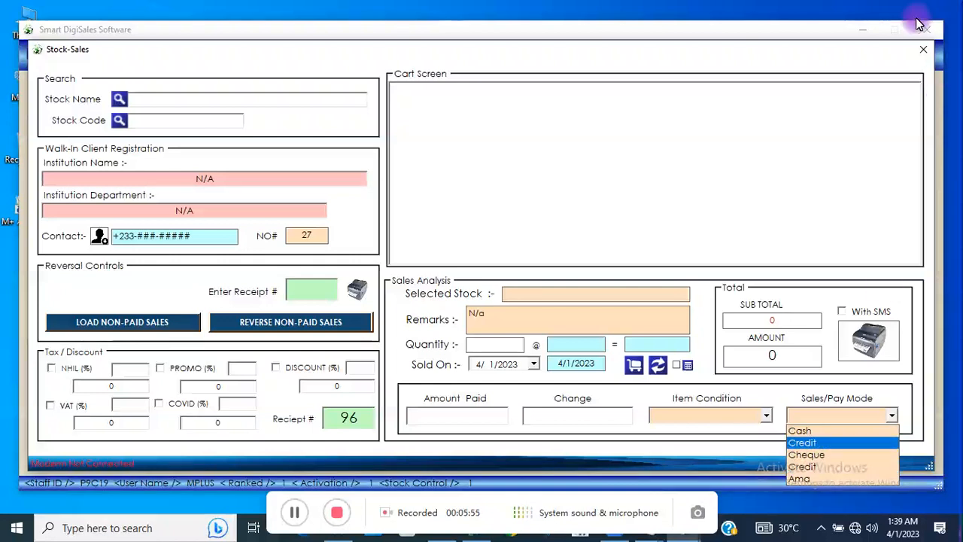
left_click(922, 52)
Close the stock sales screen, open New Direct Credit, then show the Credit-Sales System options.
left_click(922, 51)
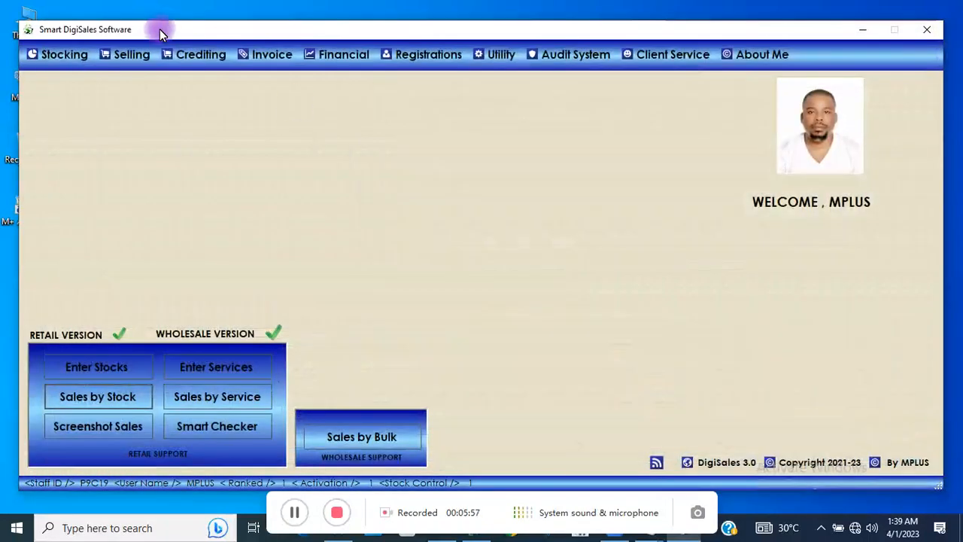
left_click(182, 55)
mouse_move(256, 106)
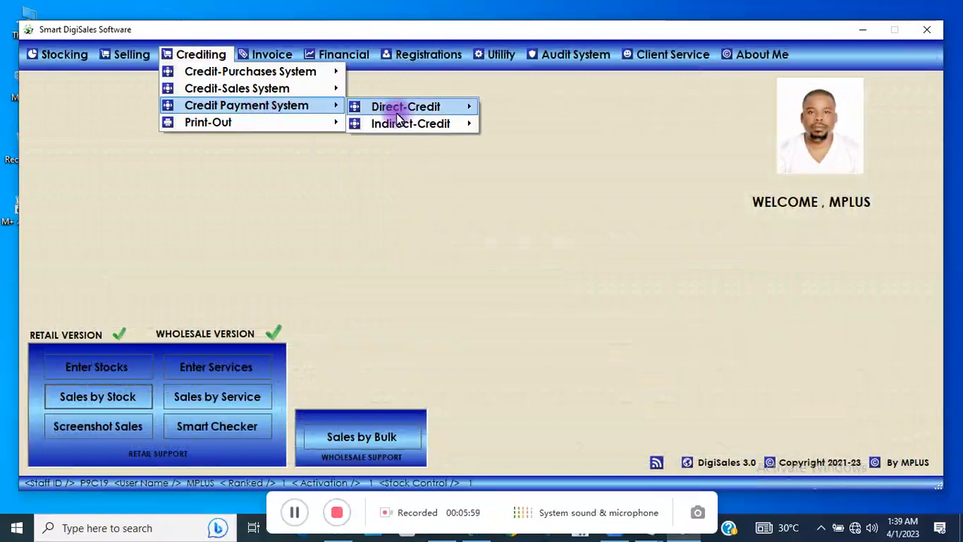
mouse_move(389, 114)
mouse_move(443, 124)
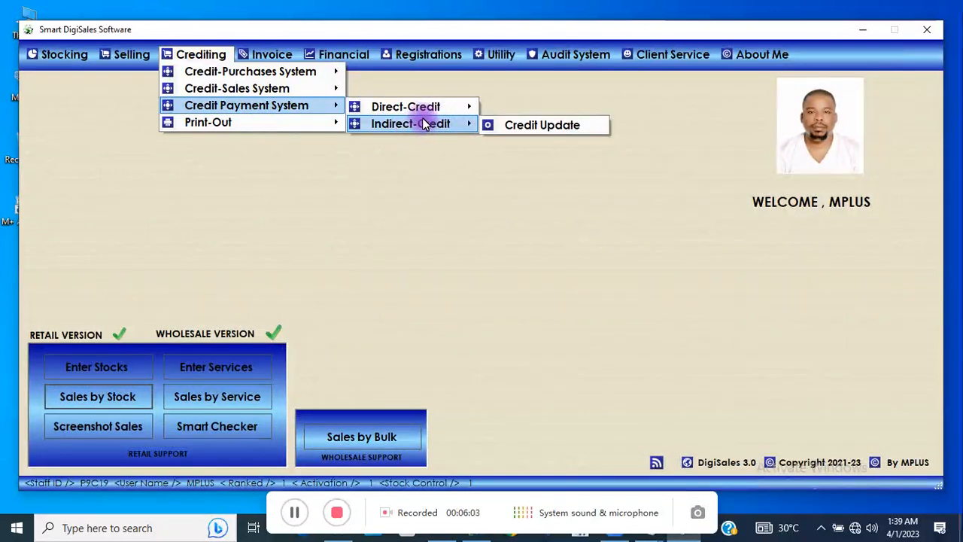
mouse_move(416, 107)
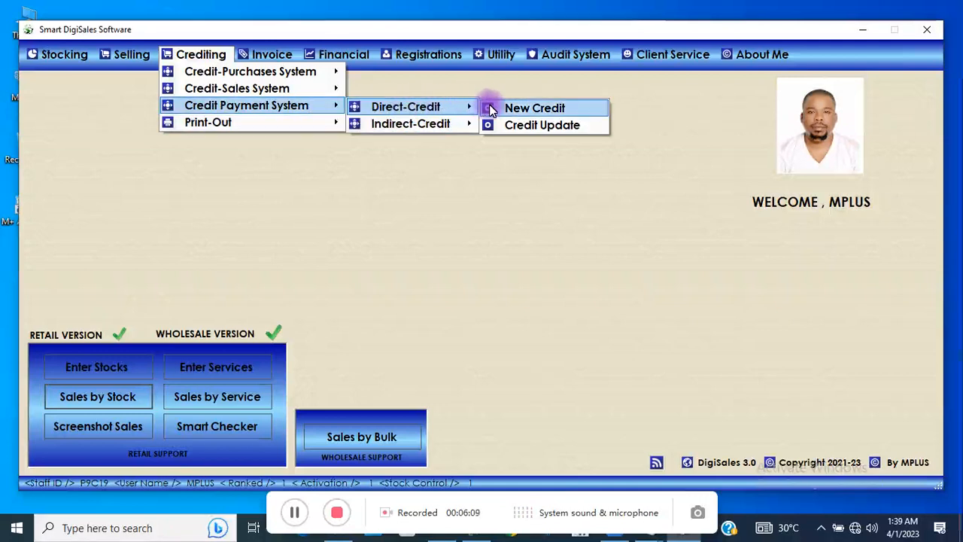
left_click(490, 107)
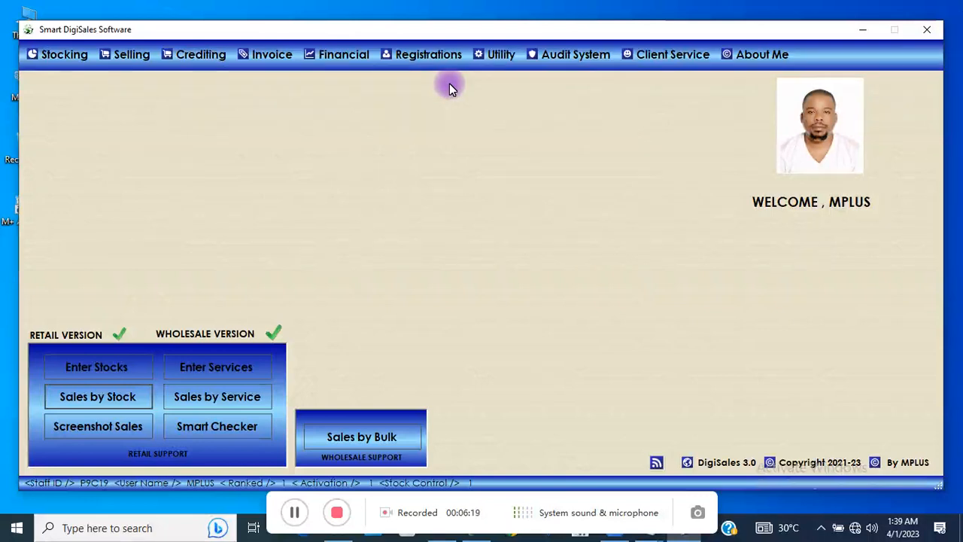
left_click(184, 57)
mouse_move(212, 94)
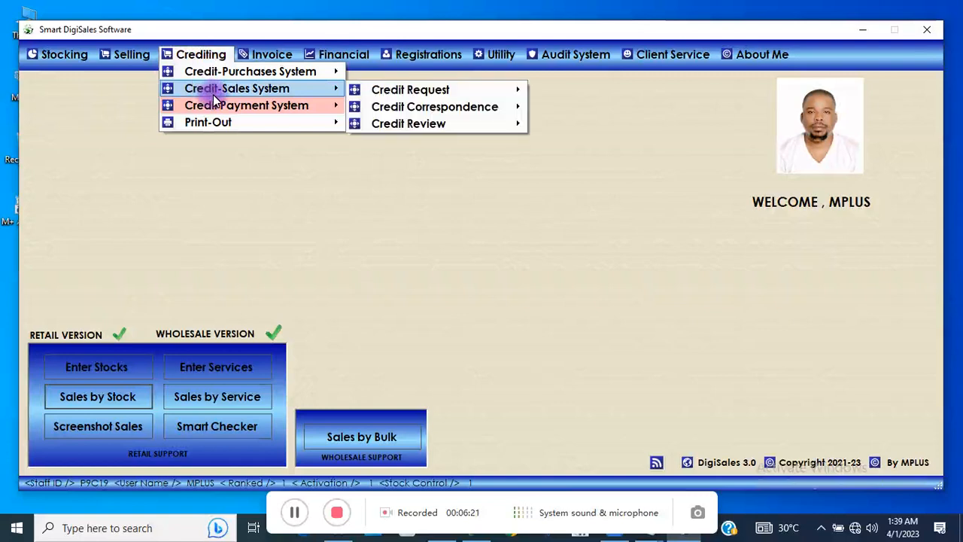